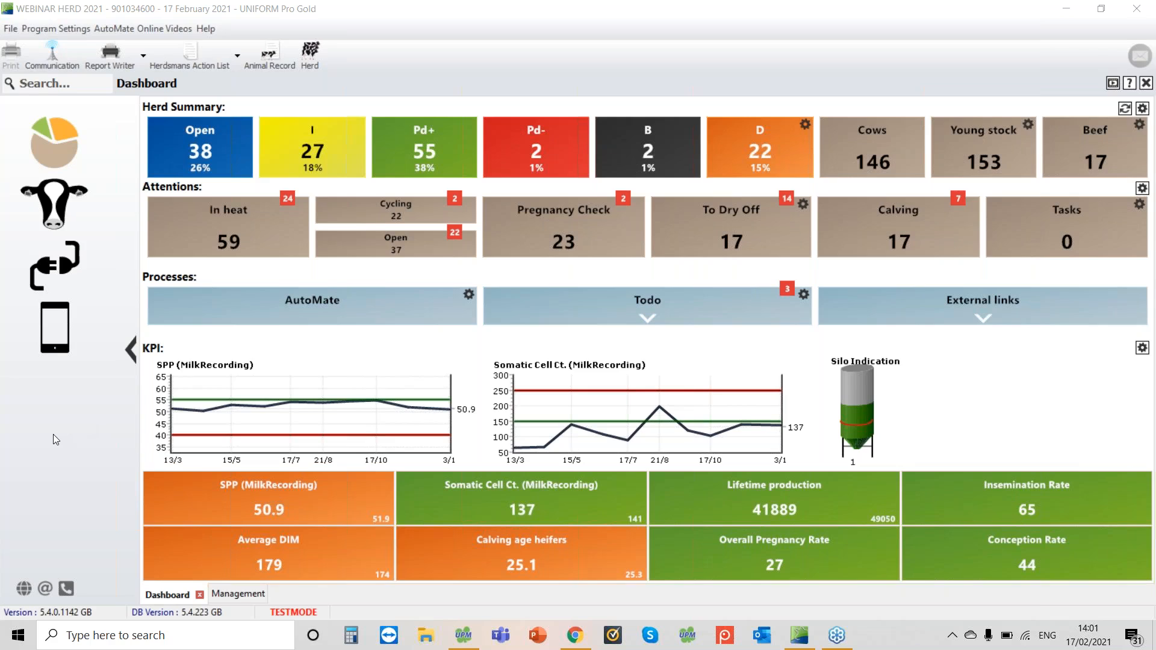
Step: Open the Reconciliation function among the herd management links
left_click(52, 203)
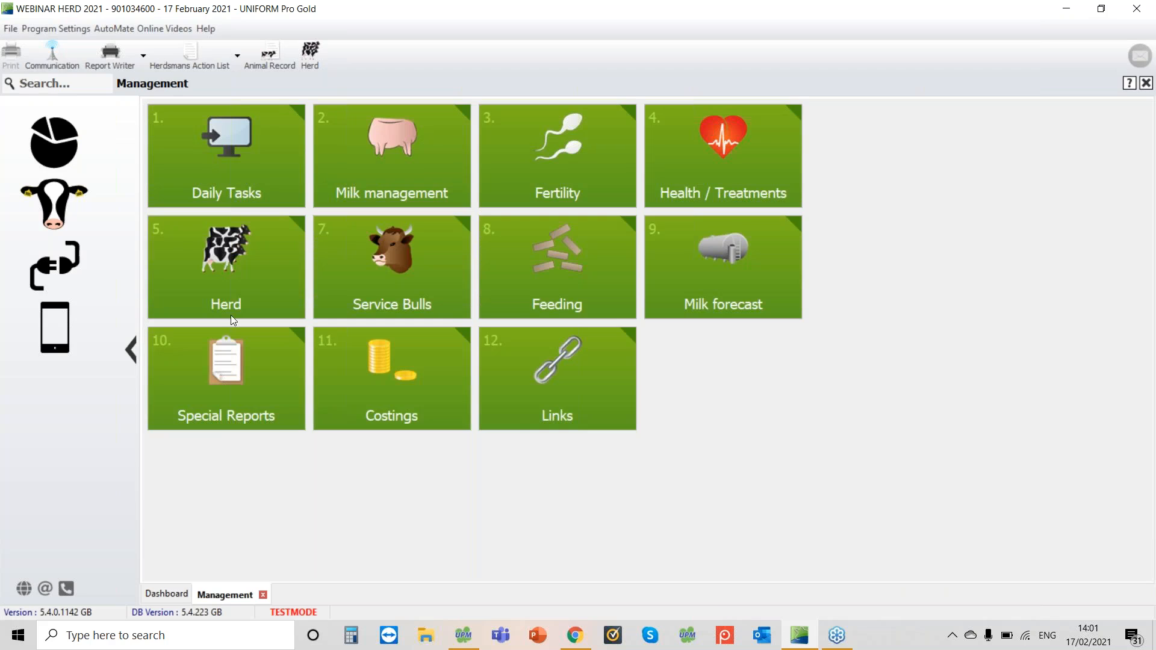
left_click(553, 393)
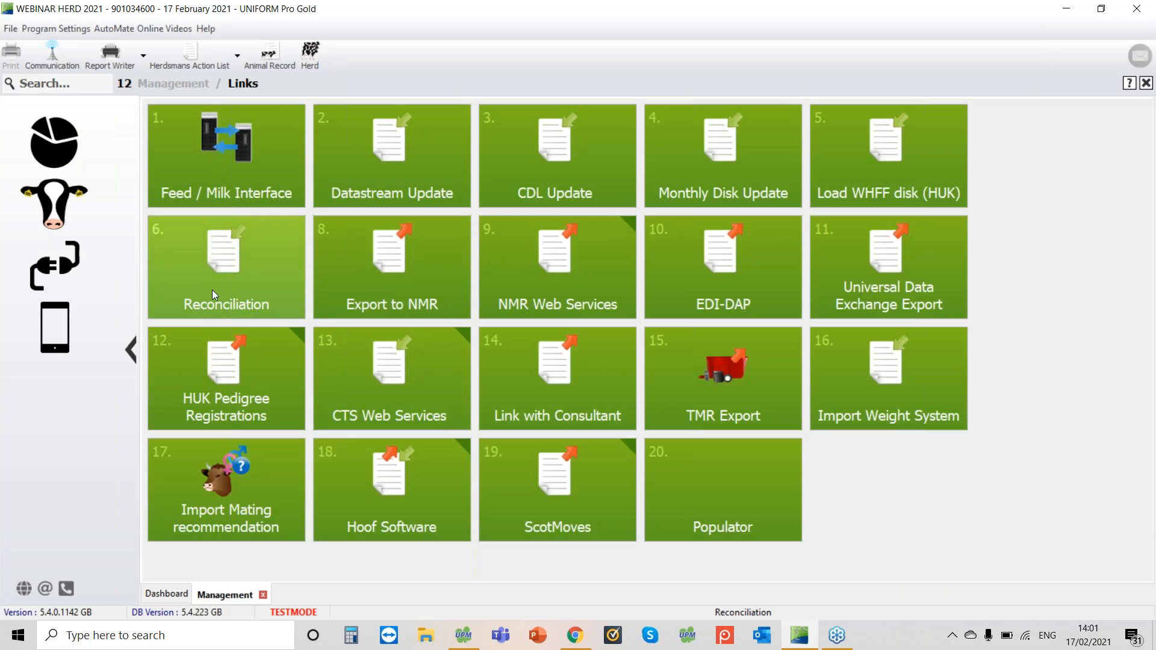
left_click(211, 290)
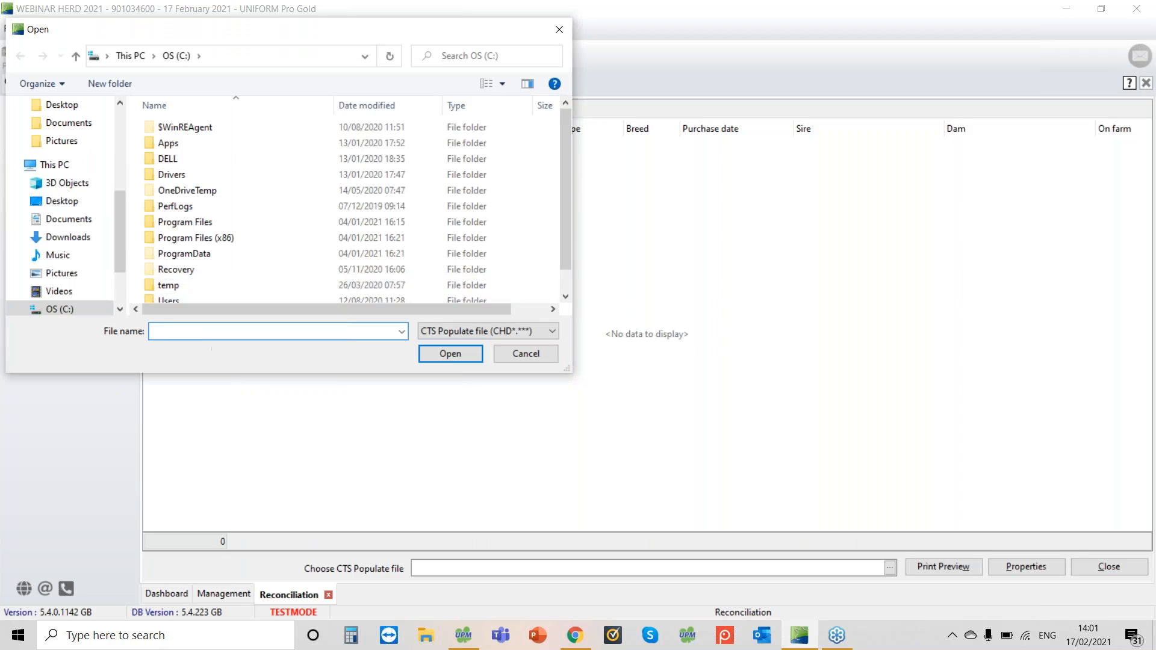
Step: Load the CTS populate file CHD2020295WEP01507 from USB Drive (D:) into the reconciliation
left_click_drag(122, 228, 128, 298)
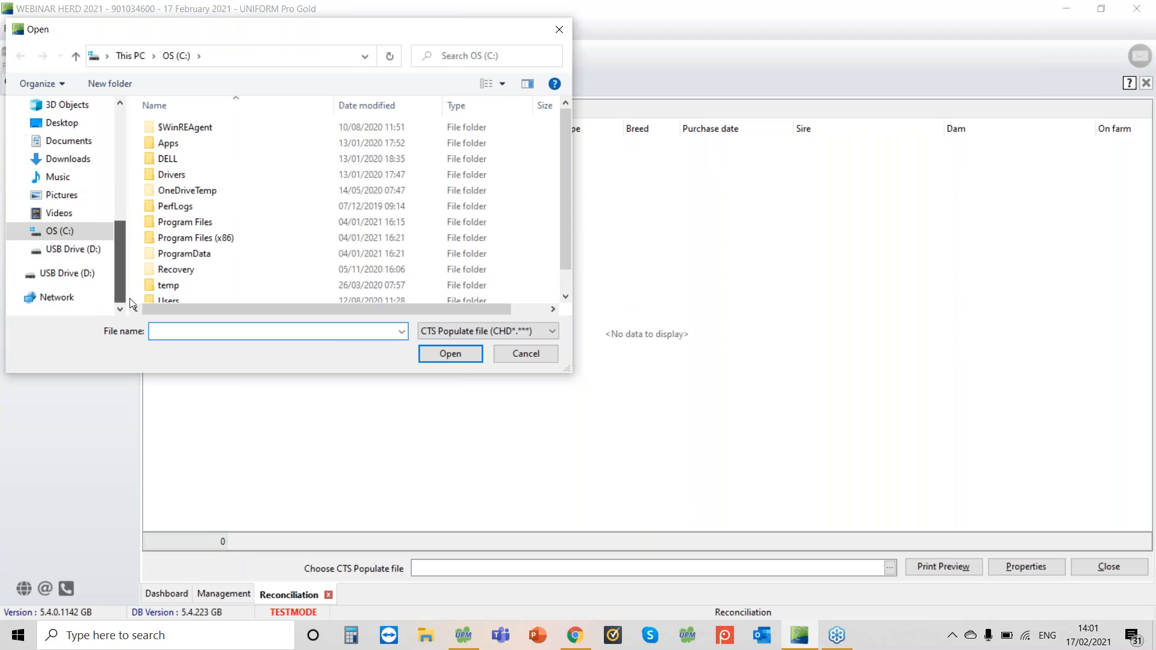
left_click(71, 249)
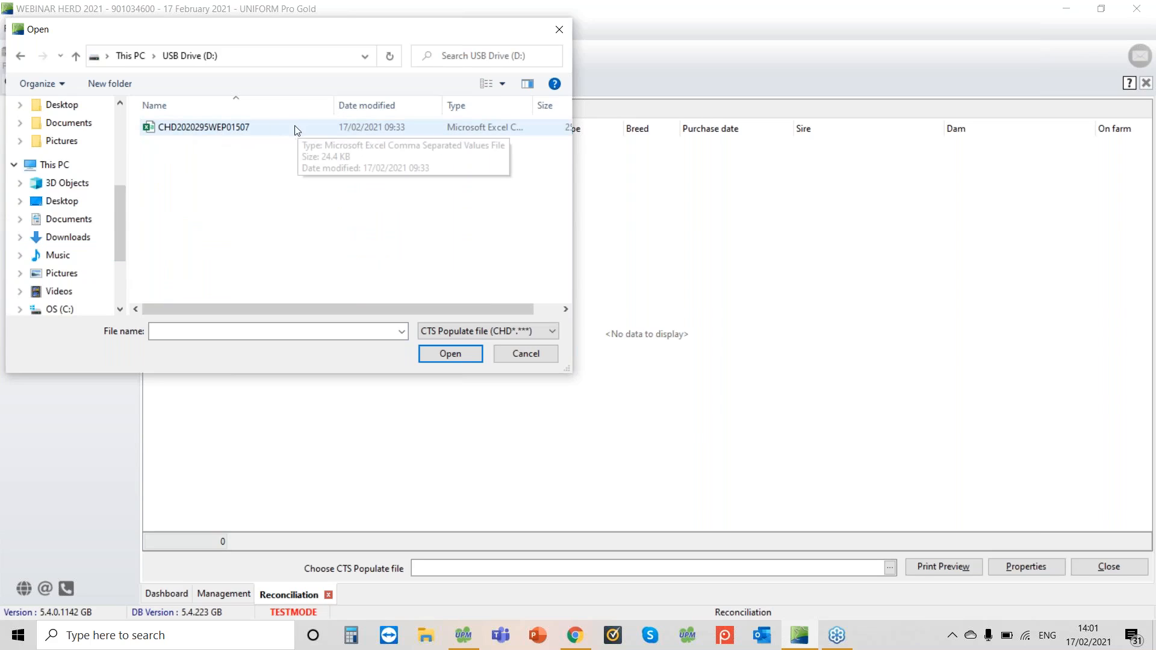
left_click(246, 128)
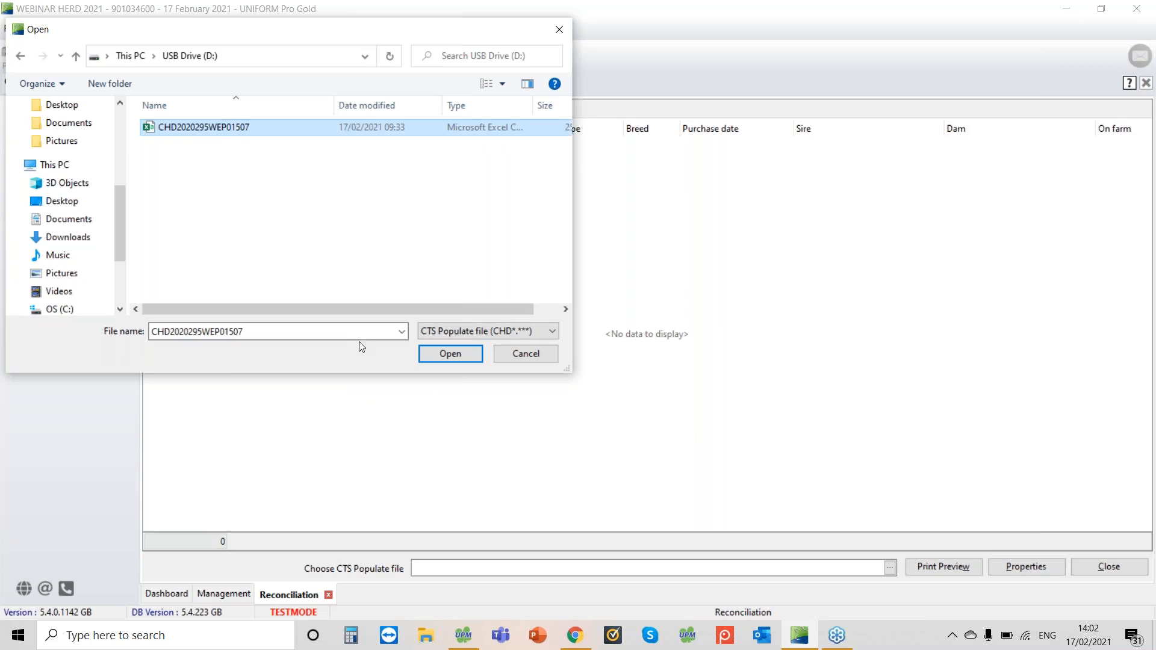
left_click(463, 359)
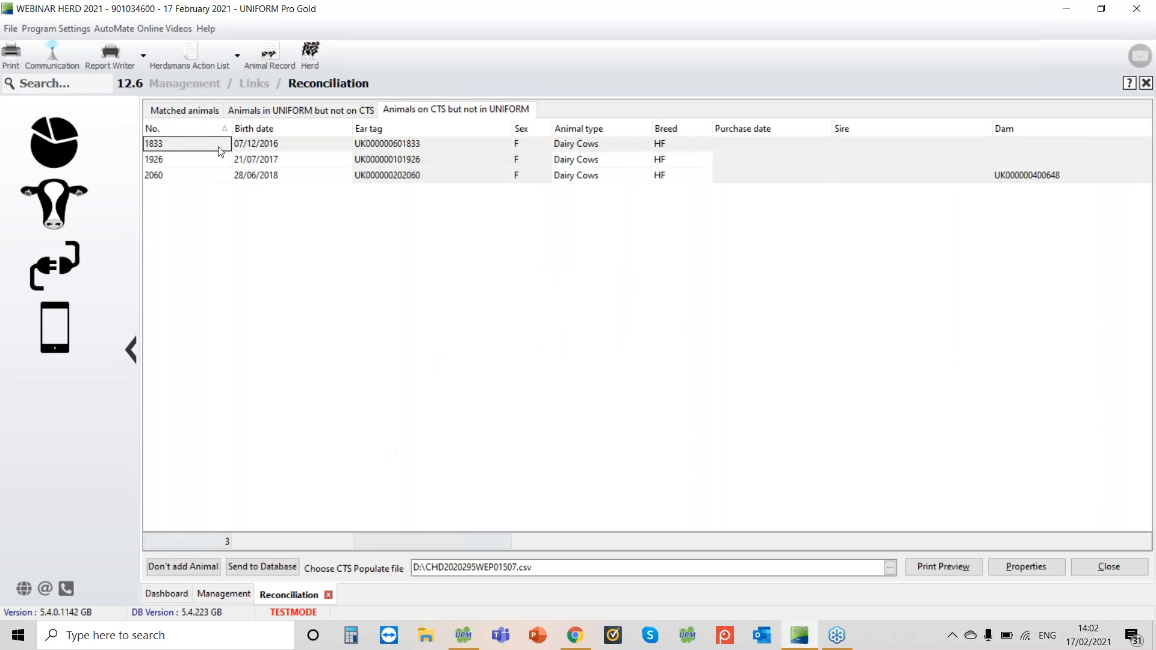
Step: Examine the matched animals for highlighted differences between UNIFORM and CTS, including the dam and purchase date values
left_click(174, 112)
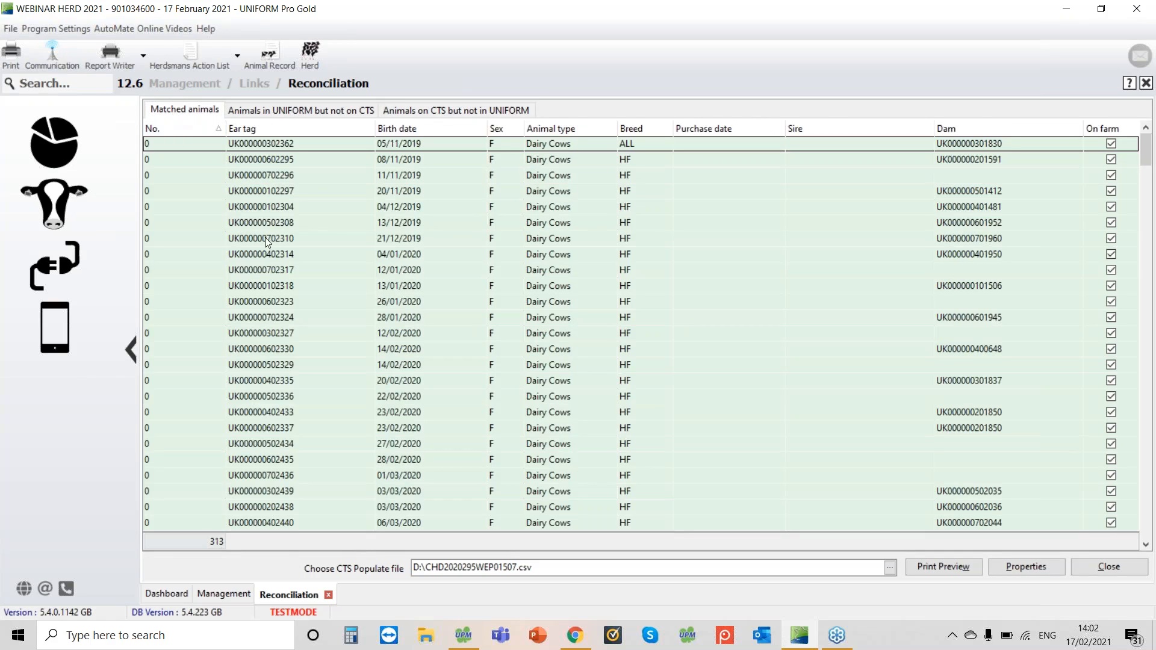
left_click(737, 286)
scroll(737, 289, "down", 8)
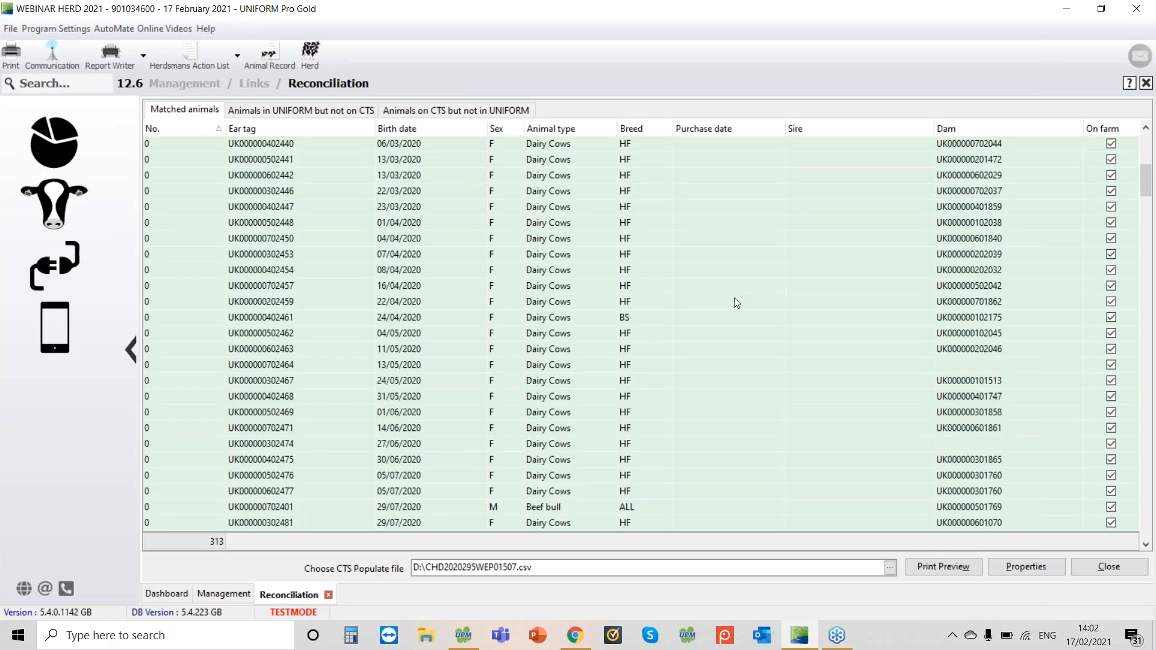
scroll(735, 298, "down", 14)
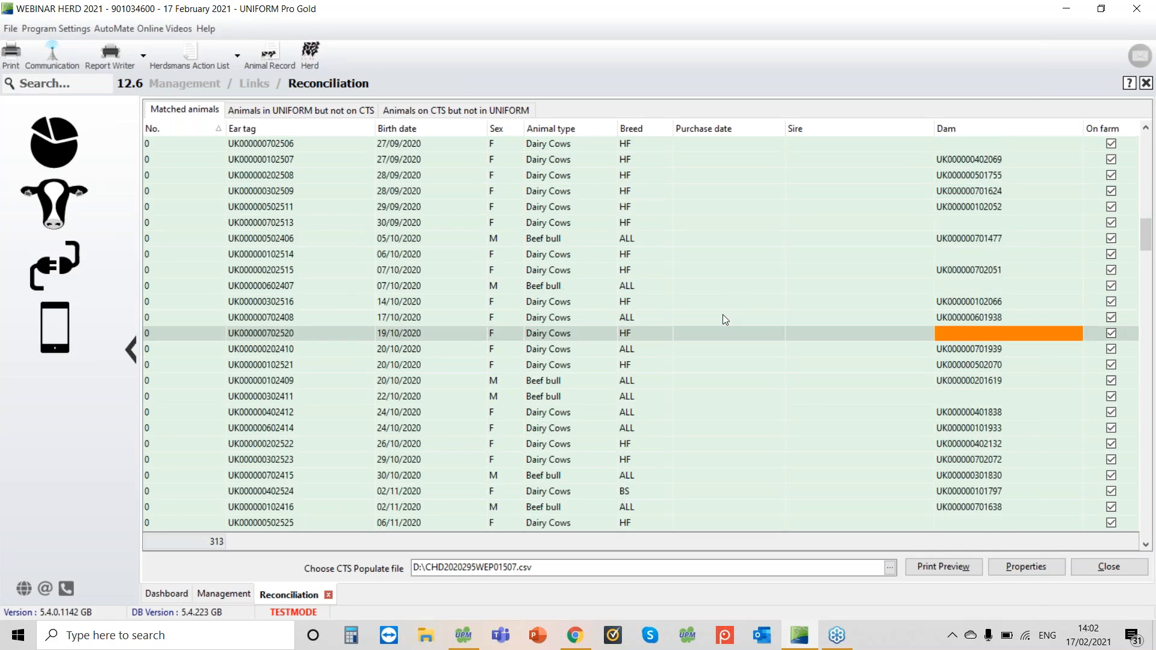
scroll(722, 319, "down", 2)
mouse_move(984, 245)
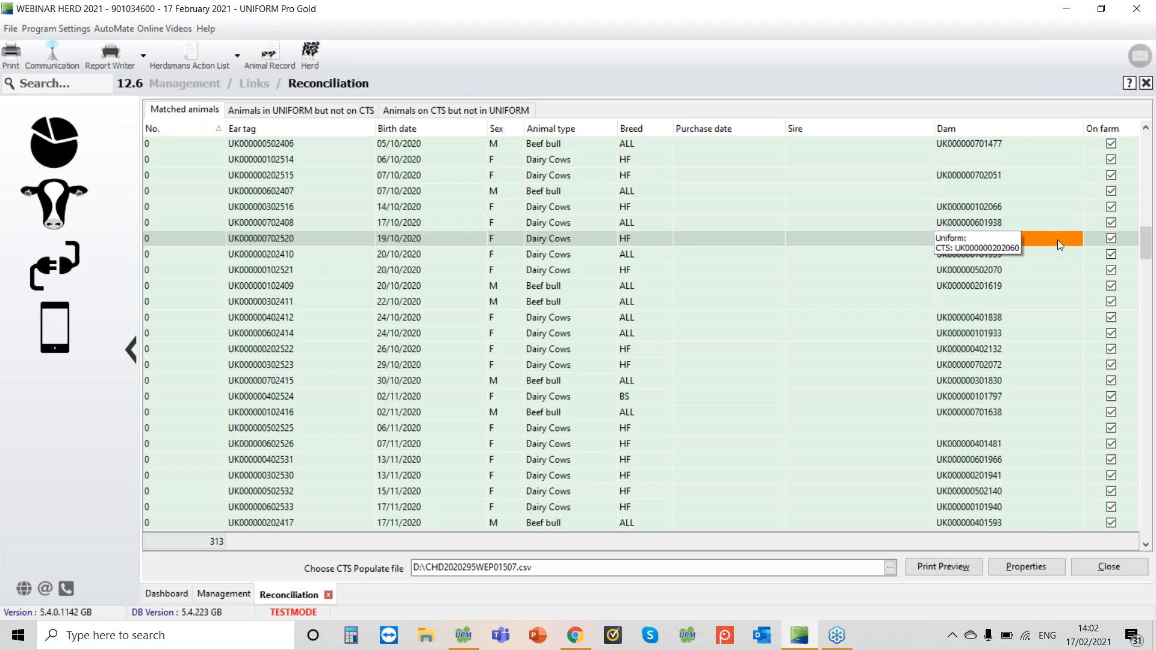
scroll(756, 273, "down", 13)
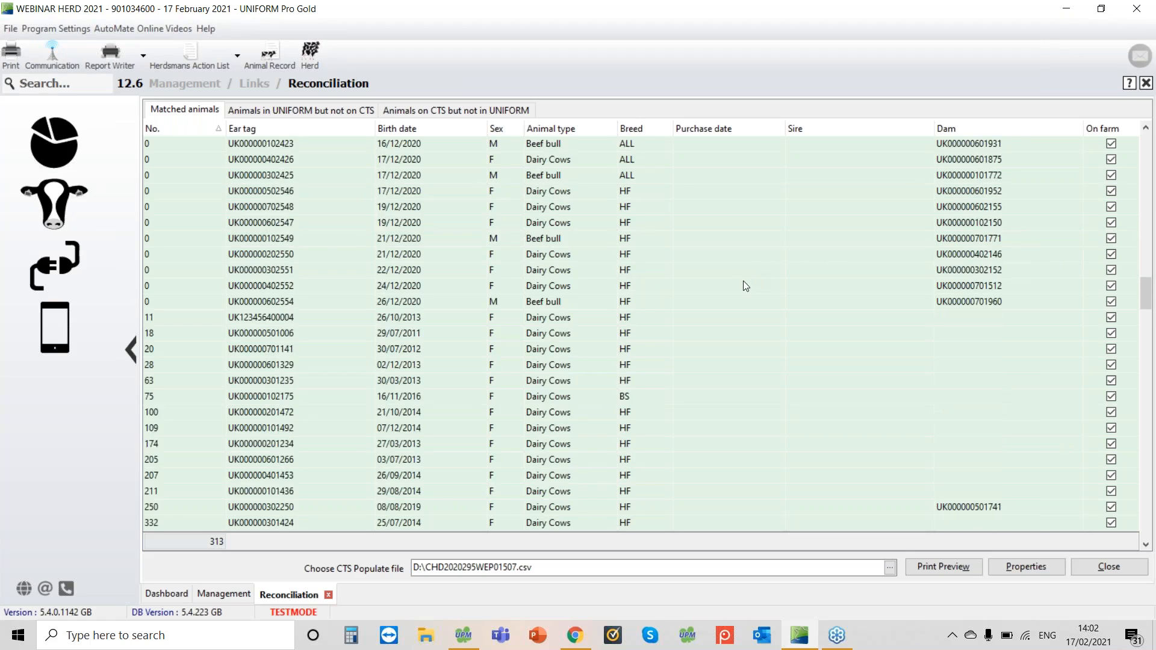
scroll(745, 285, "down", 6)
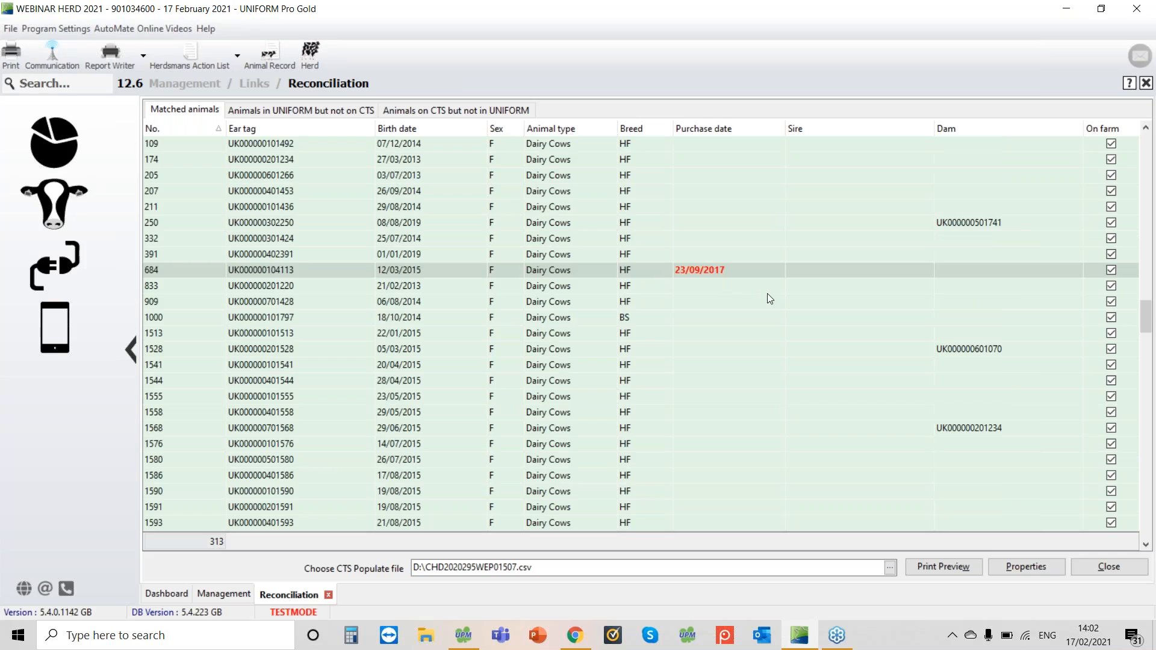
mouse_move(692, 271)
scroll(773, 435, "up", 7)
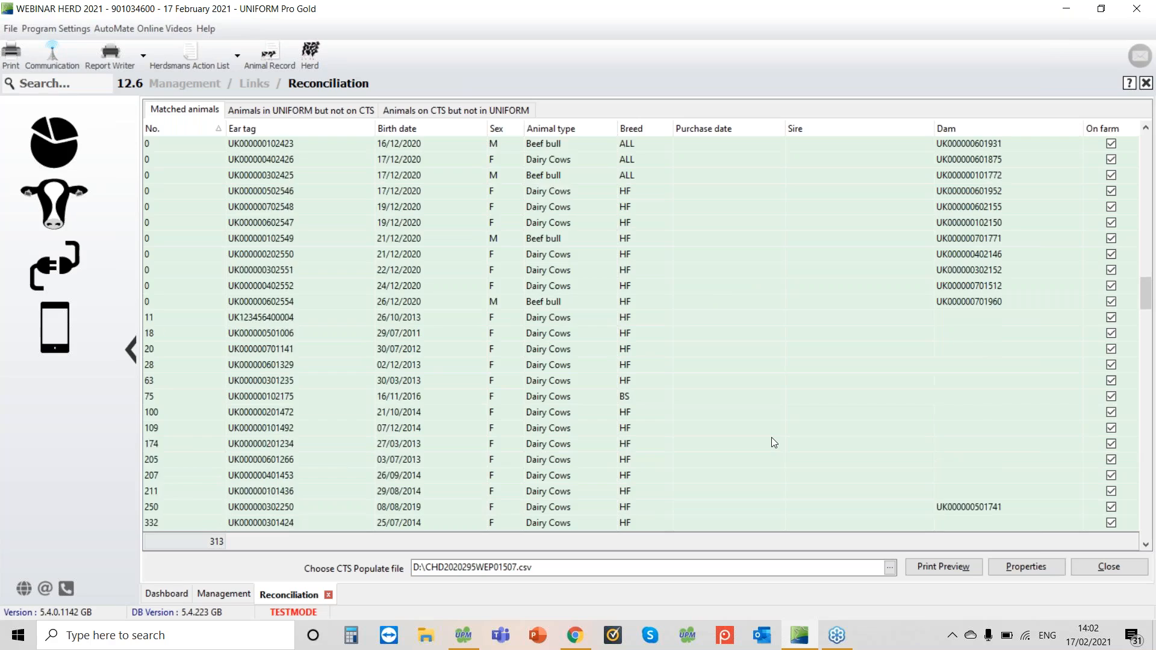
Step: View the animal record of matched cow 684, which has the highlighted purchase date, and close it
scroll(771, 437, "down", 3)
left_click(767, 447)
double_click(757, 457)
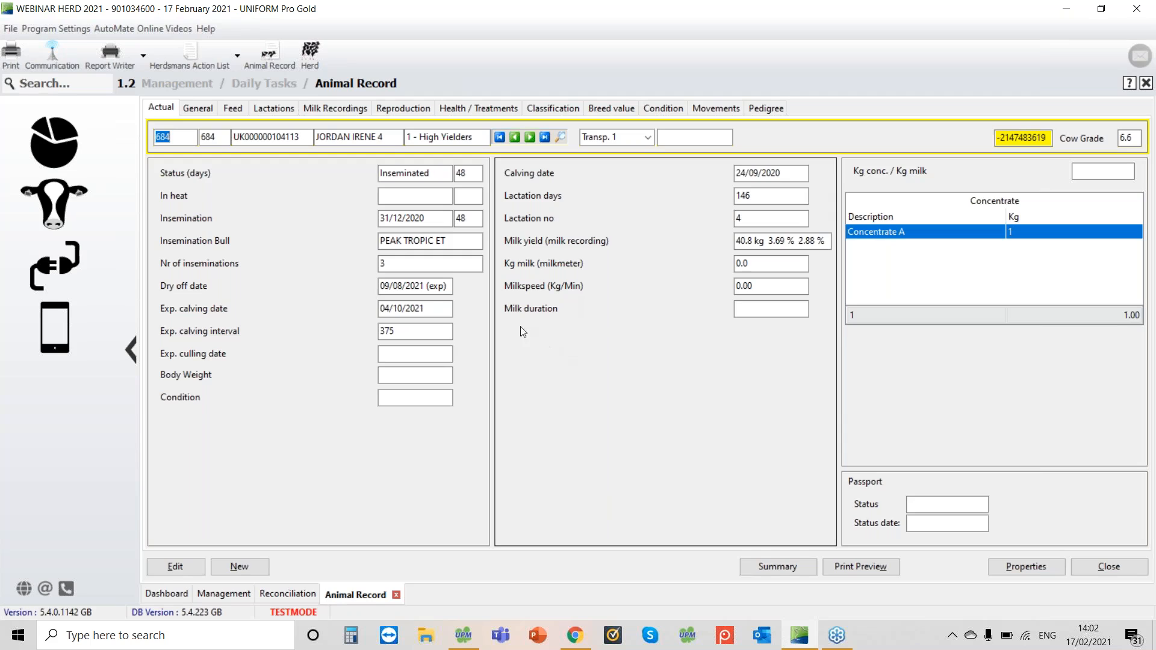
left_click(1090, 570)
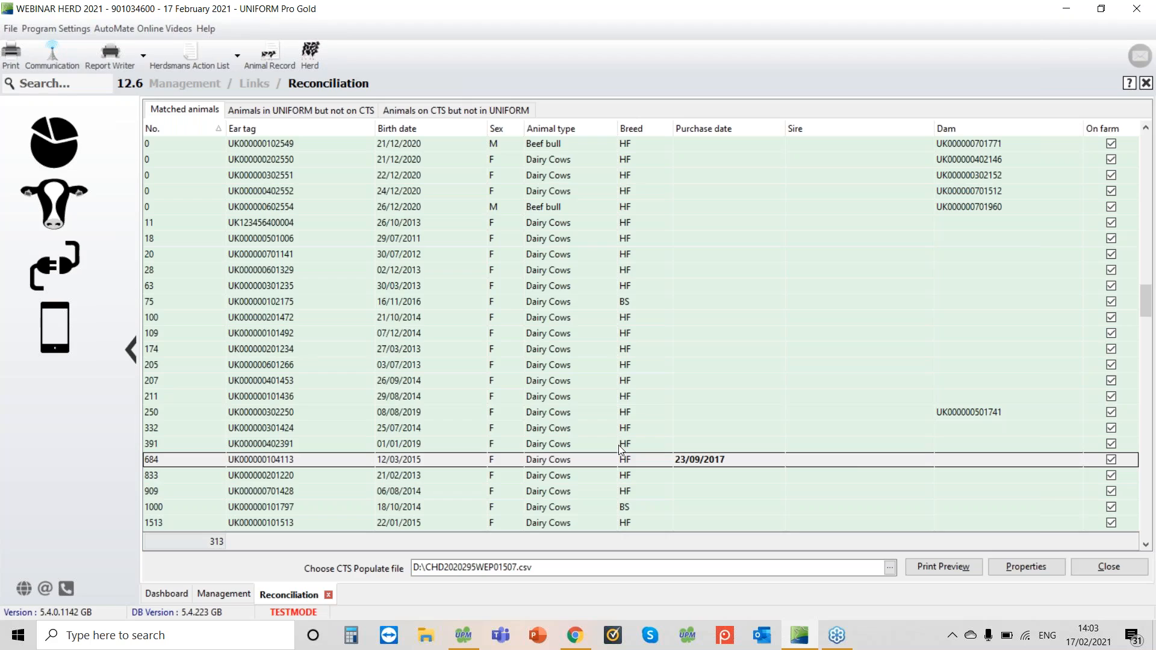
Step: Check the animals in UNIFORM but not on CTS, and the numbers of those on CTS but not in UNIFORM
left_click(309, 110)
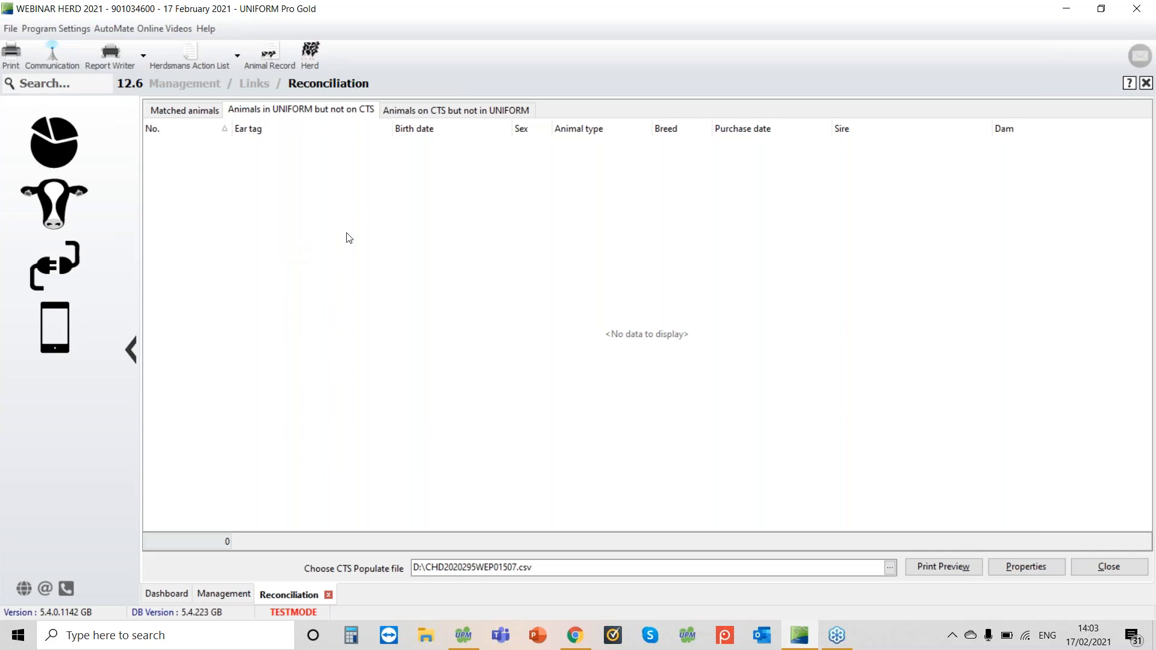
left_click(446, 113)
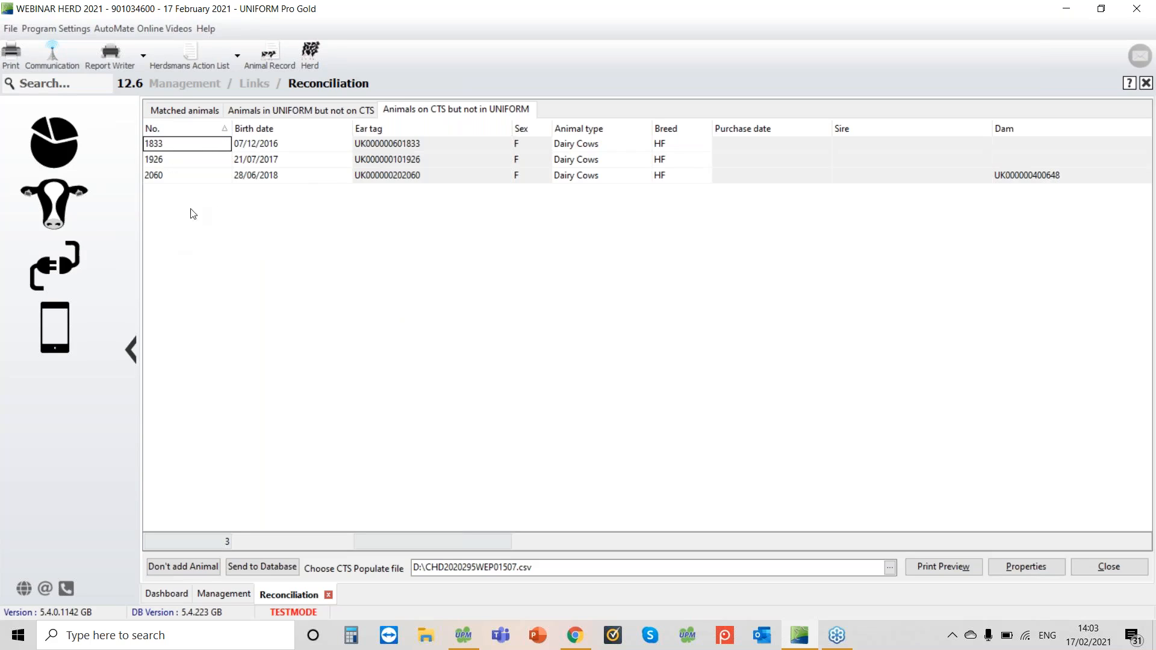
left_click(174, 146)
left_click(174, 162)
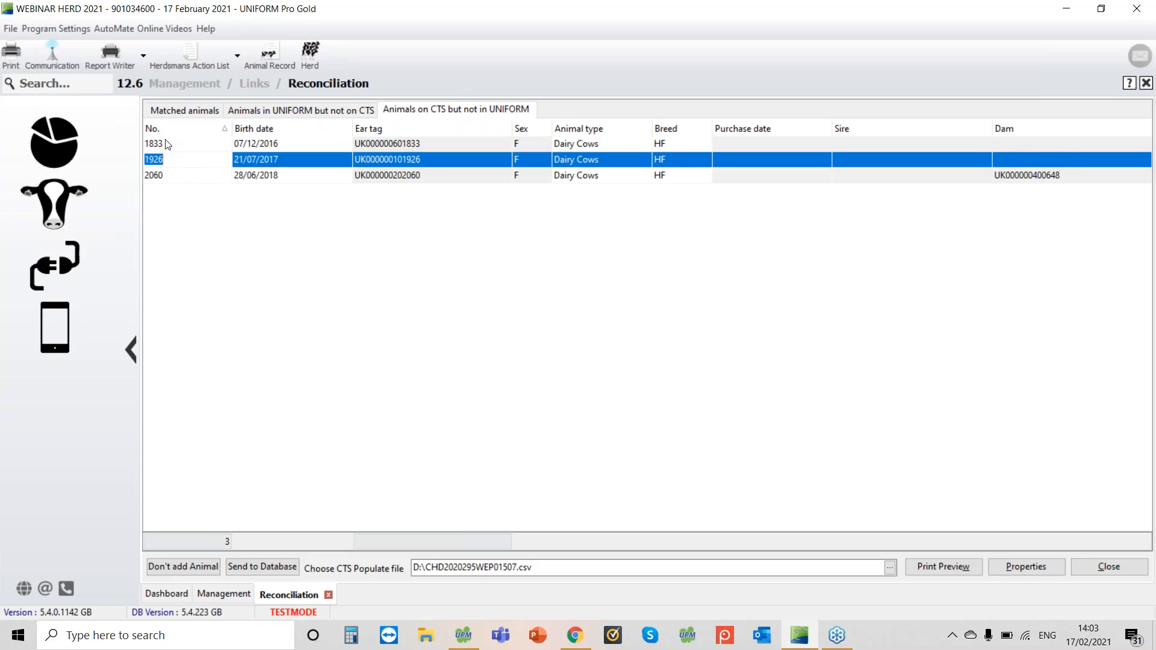
left_click(168, 144)
left_click(173, 176)
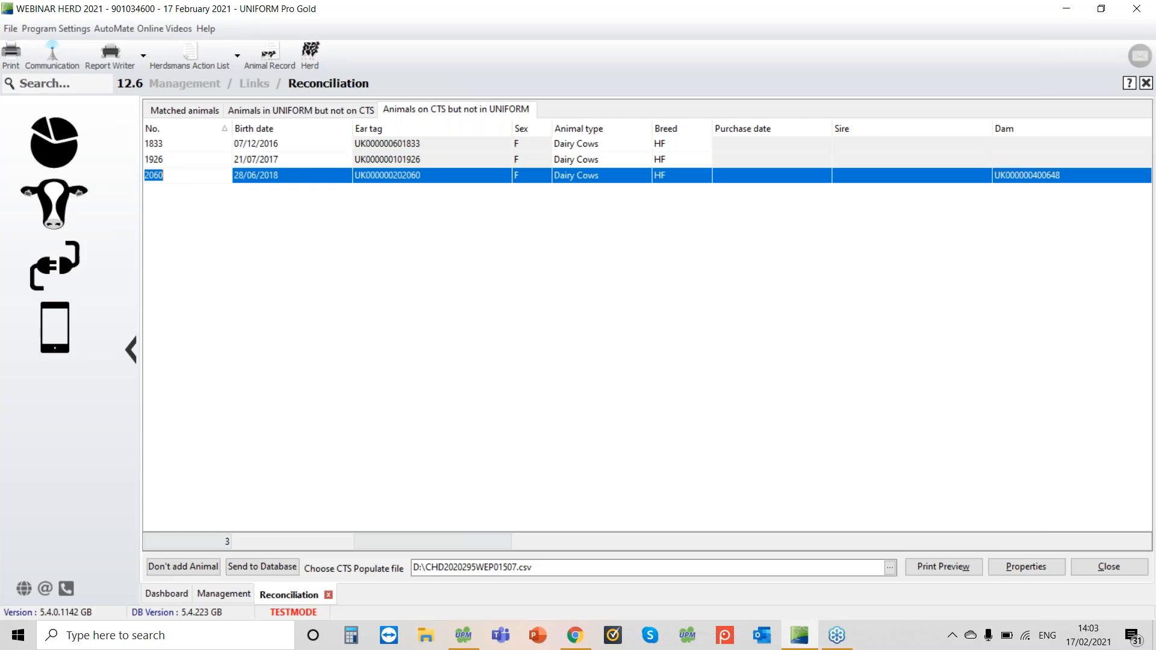
Step: Try to change the number of animal 2060 to 250 in the list of animals missing from UNIFORM
left_click(185, 160)
type("250")
left_click(199, 154)
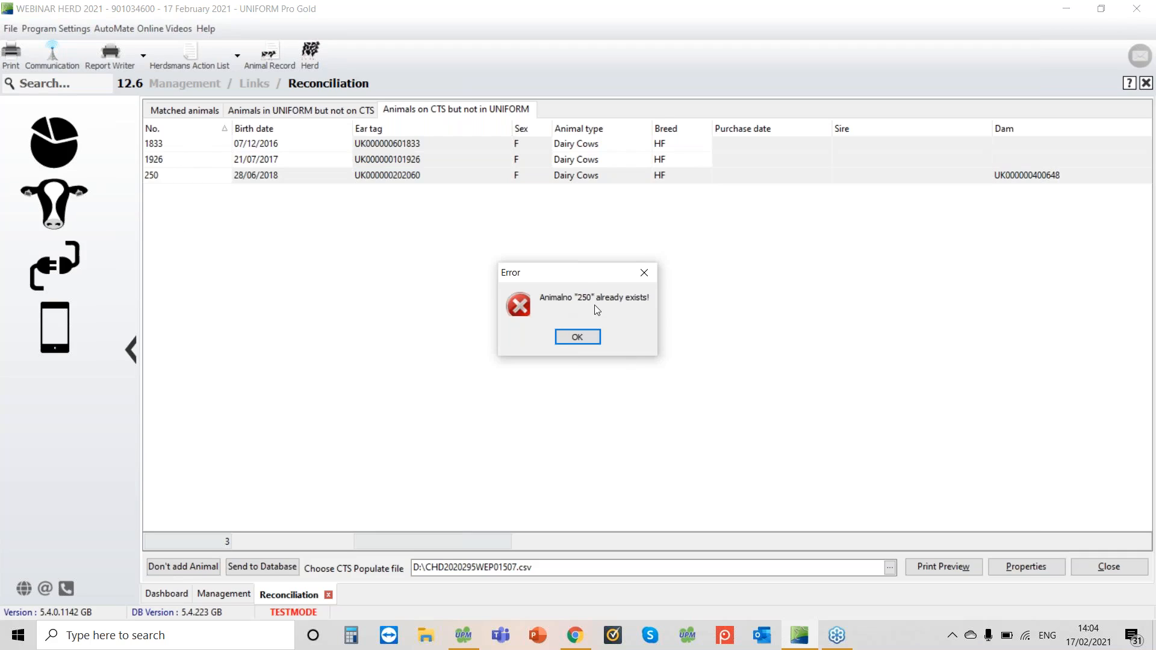
left_click(583, 340)
Step: Set the number of the animal born 28/06/2018 to 60 and send the listed CTS animals to the database
left_click_drag(184, 176, 99, 187)
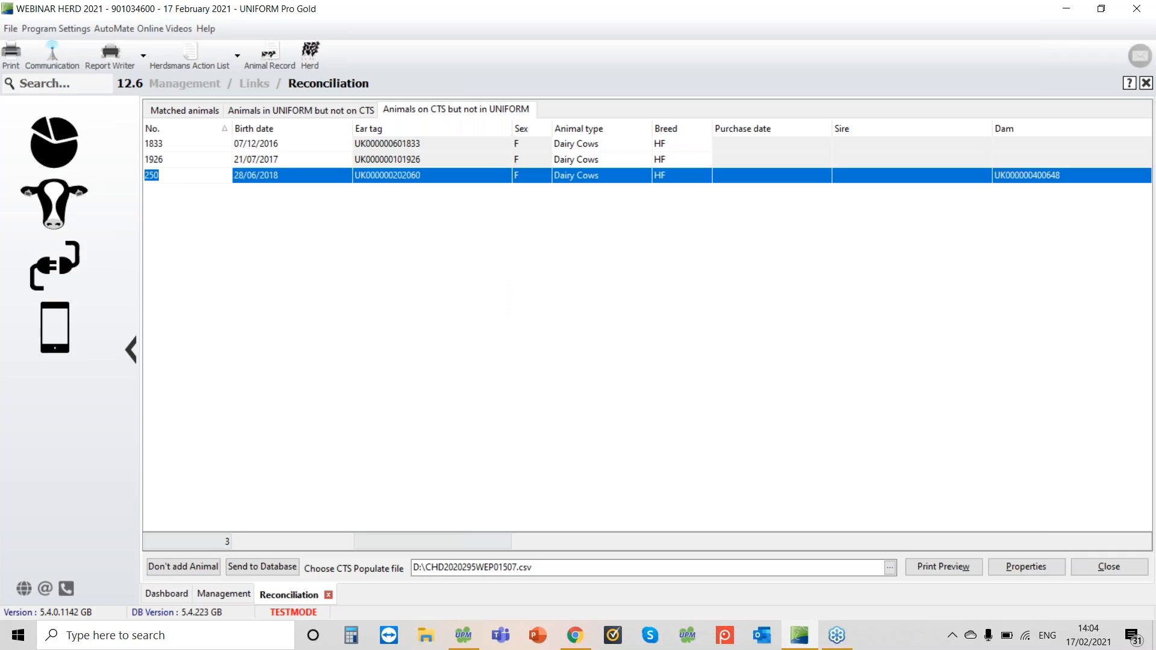
type("60")
left_click(190, 157)
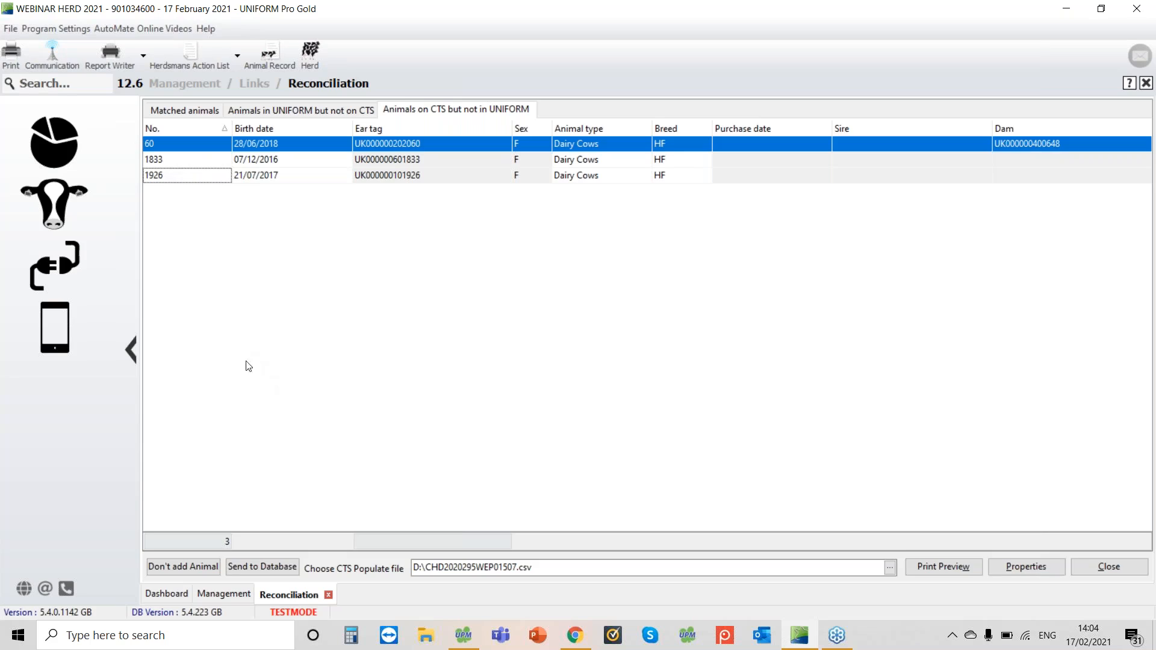
left_click(260, 569)
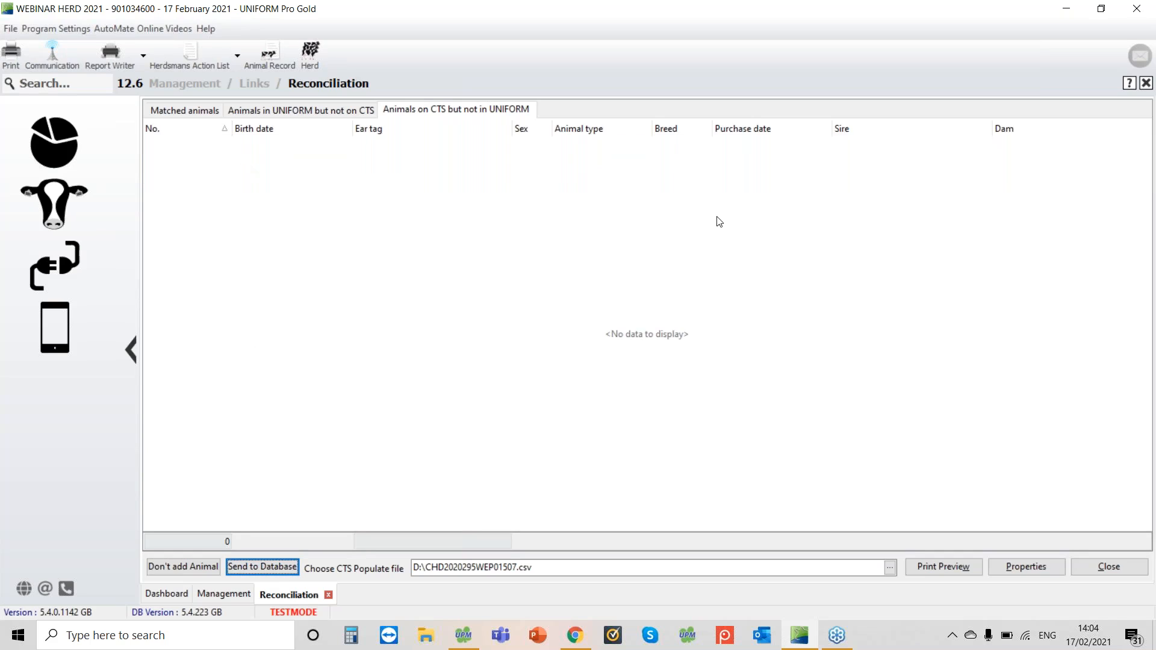
Step: Search for animal 60 and view its animal record
left_click(47, 86)
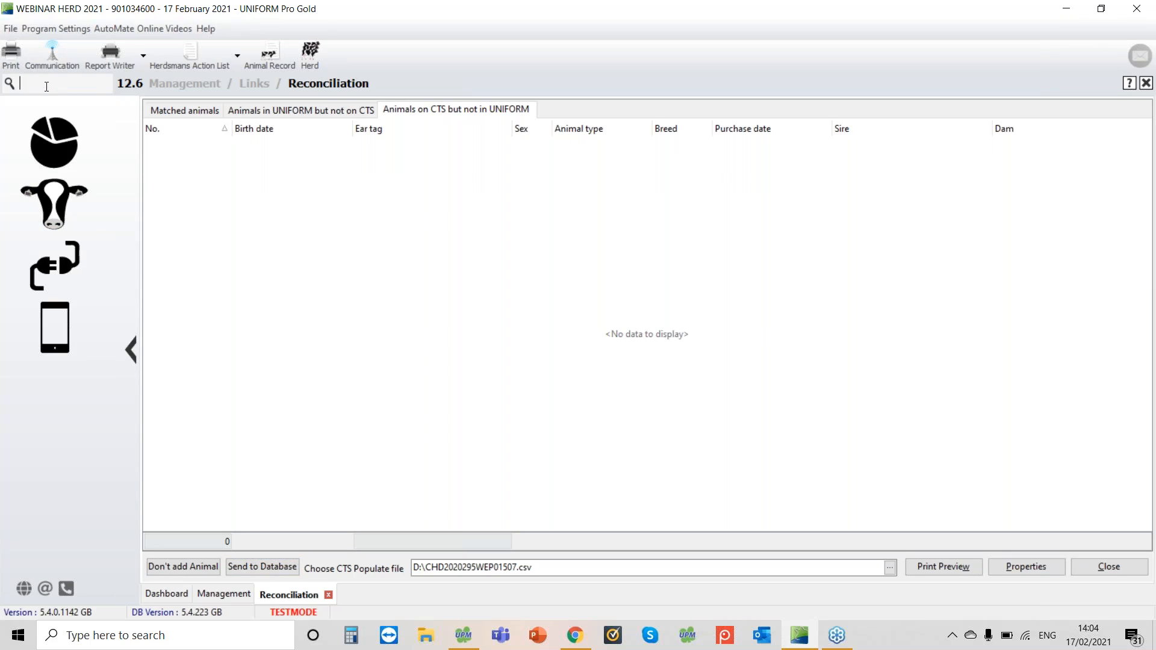
type("60")
key("Return")
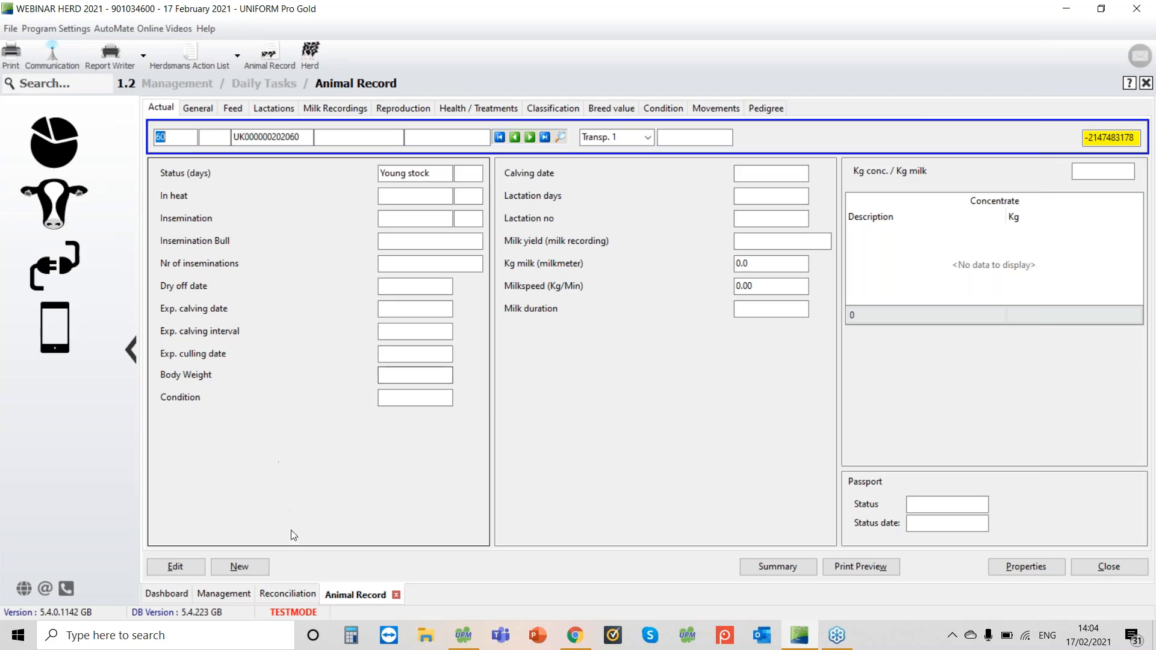
Step: Return to the reconciliation and review the animals in UNIFORM but not on CTS and the matched animals
left_click(282, 593)
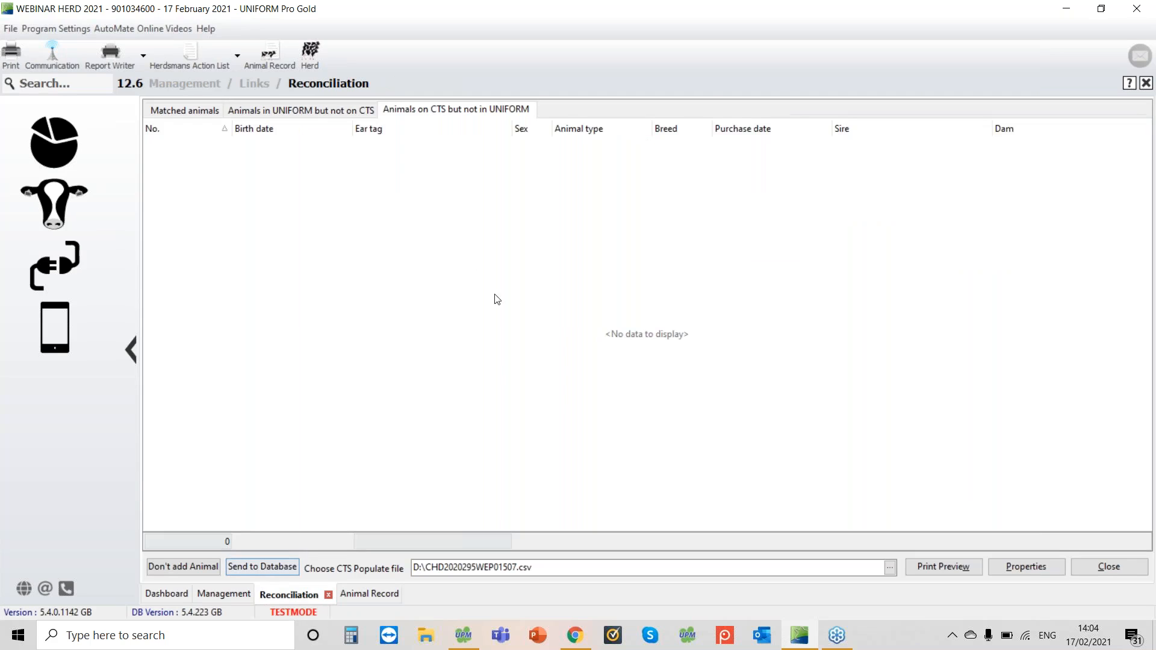
left_click(282, 112)
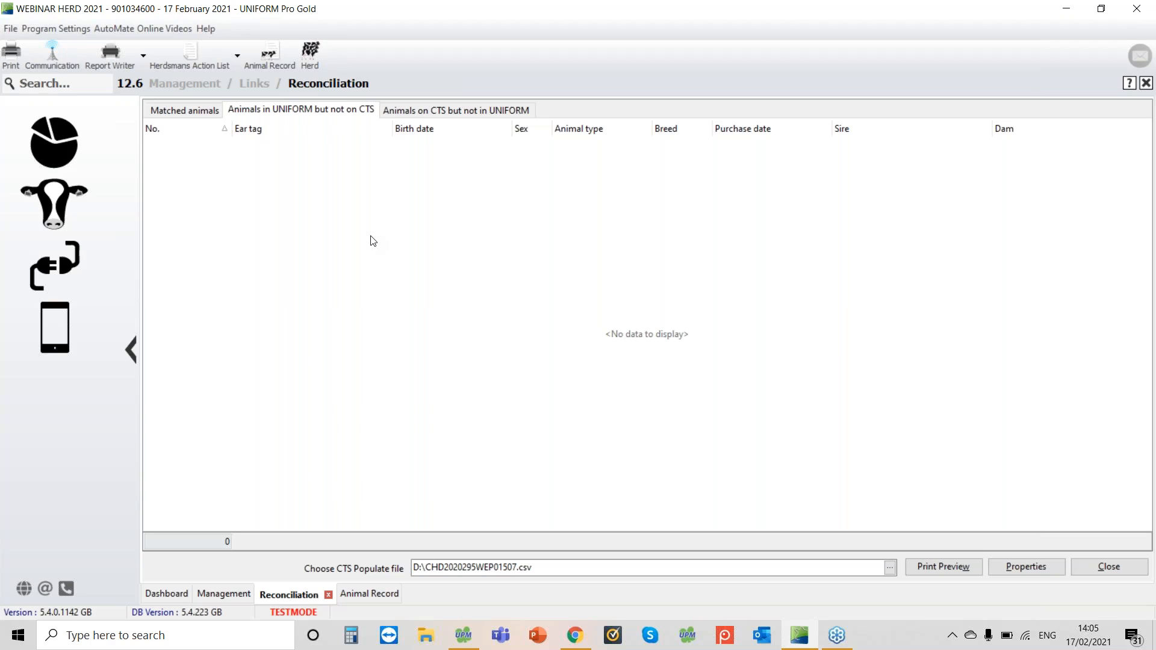
left_click(185, 111)
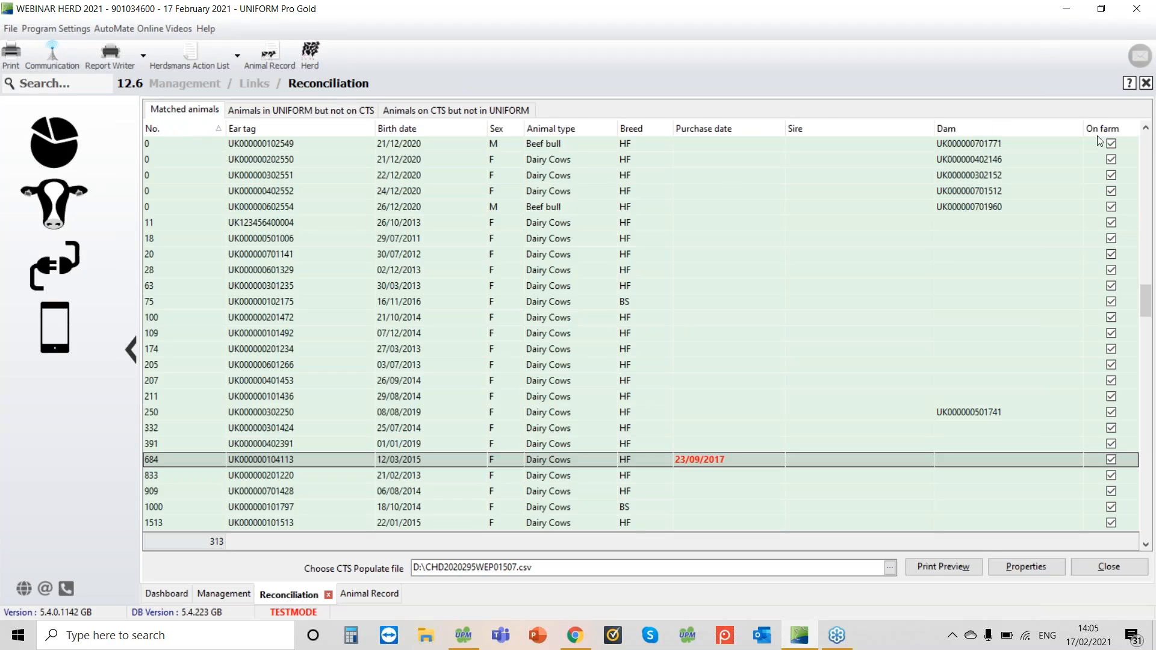